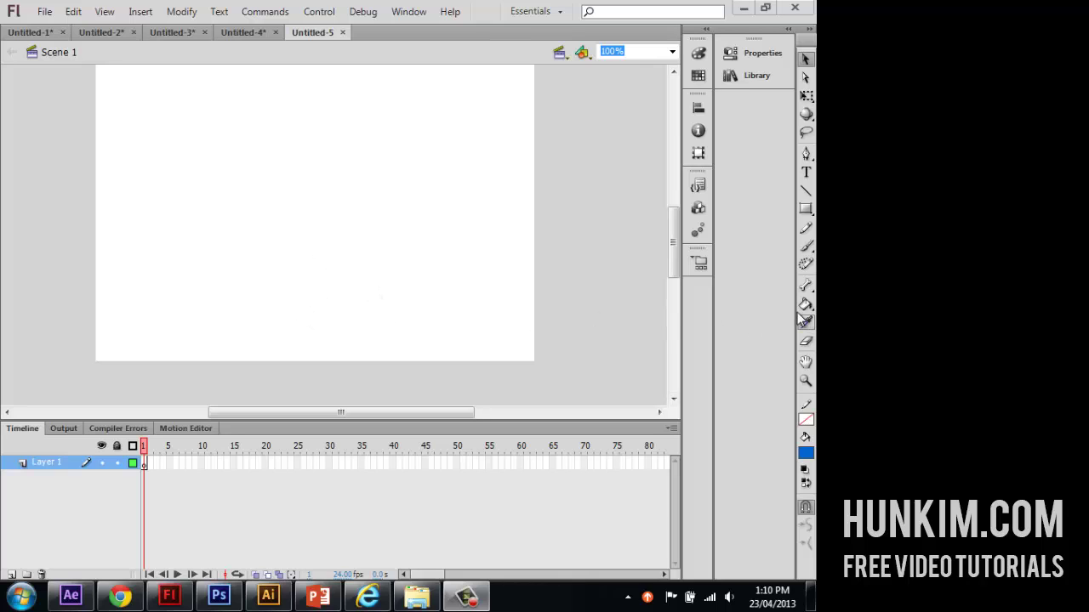
- Draw a square filled with red #FF0000 toward the lower right of the stage
{"action": "left_click", "coordinate": [806, 210]}
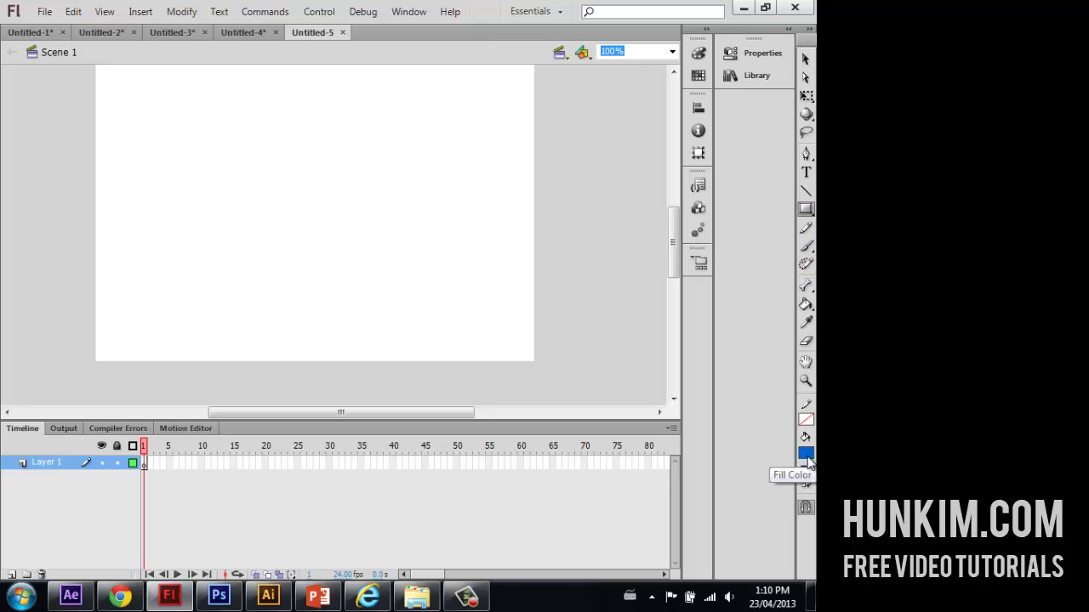
{"action": "left_click", "coordinate": [806, 452]}
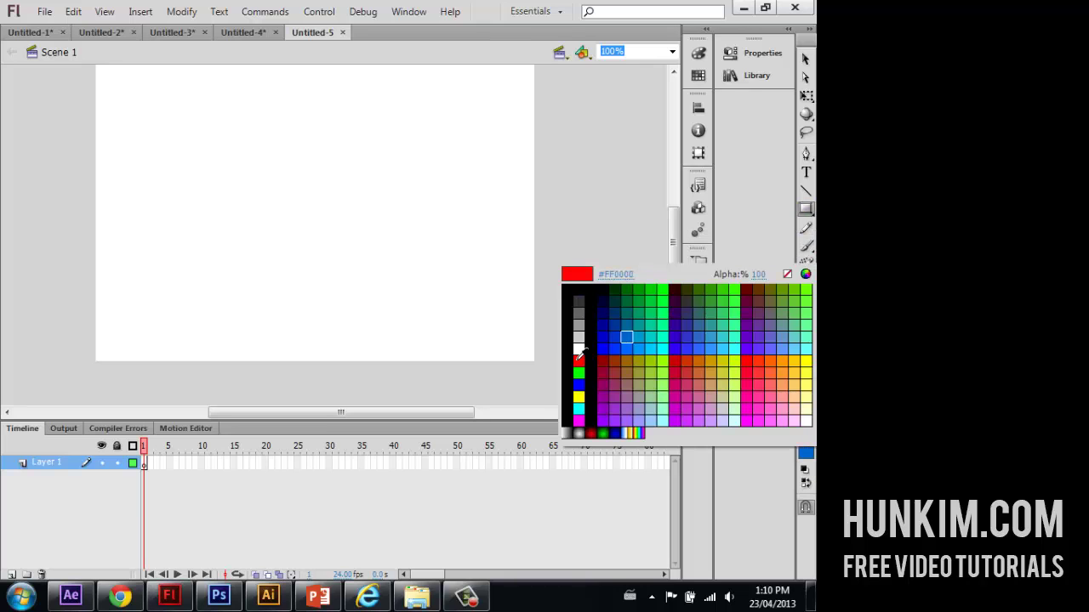
{"action": "left_click", "coordinate": [578, 358]}
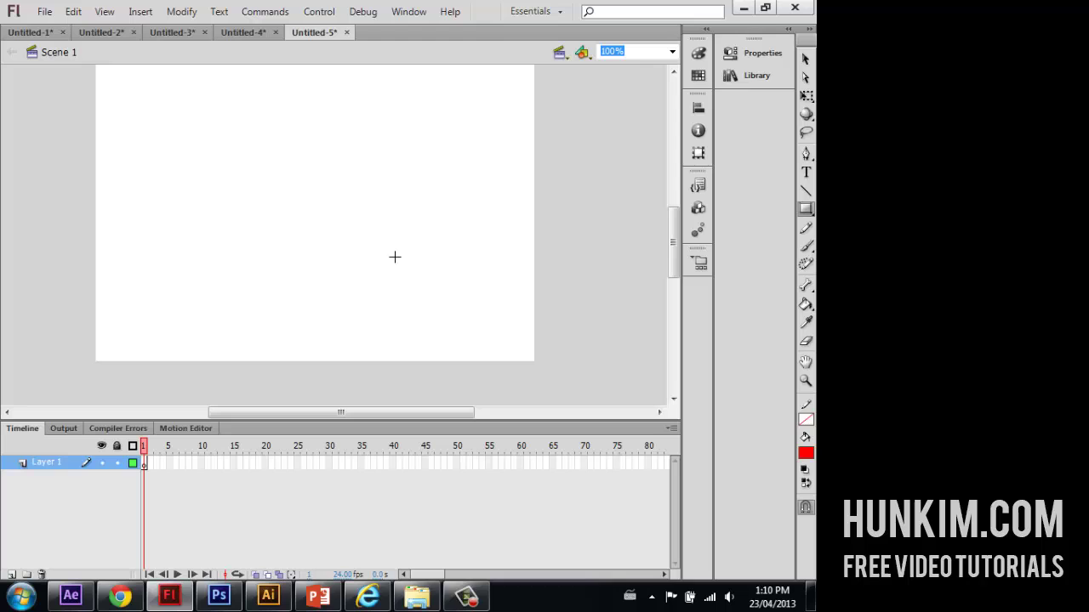
{"action": "left_click_drag", "start_coordinate": [394, 257], "coordinate": [451, 313]}
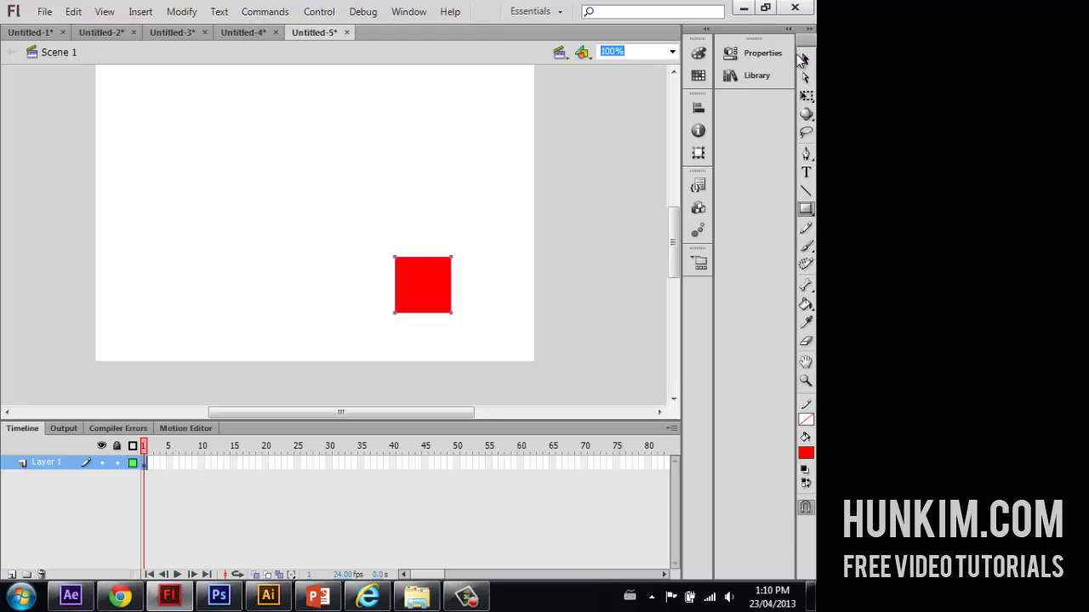
{"action": "left_click", "coordinate": [806, 58]}
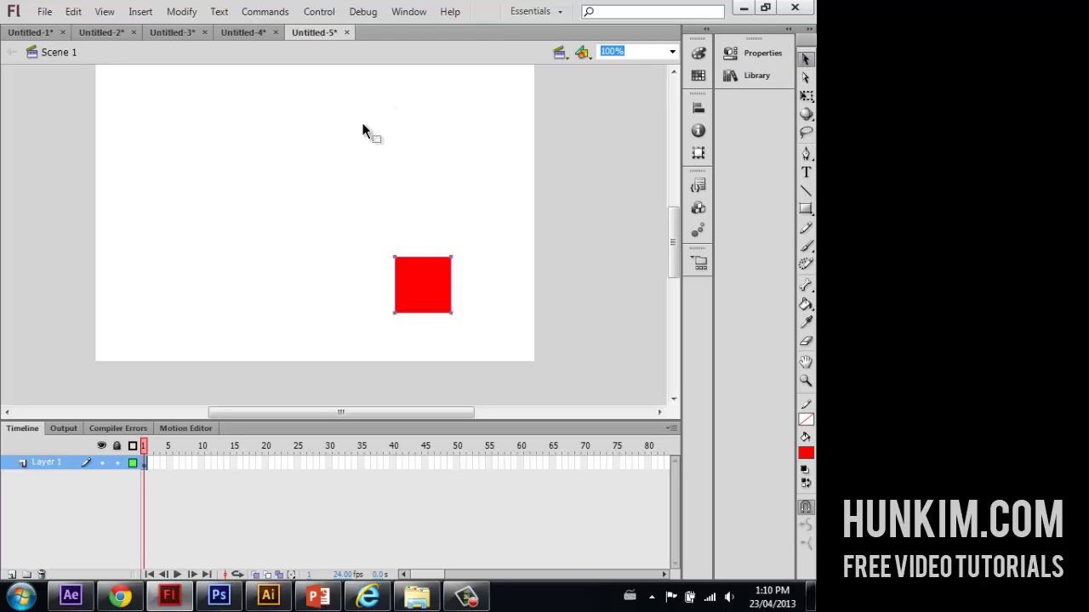
- Set the document background colour to black in Document Properties, then select the red square
{"action": "right_click", "coordinate": [298, 158]}
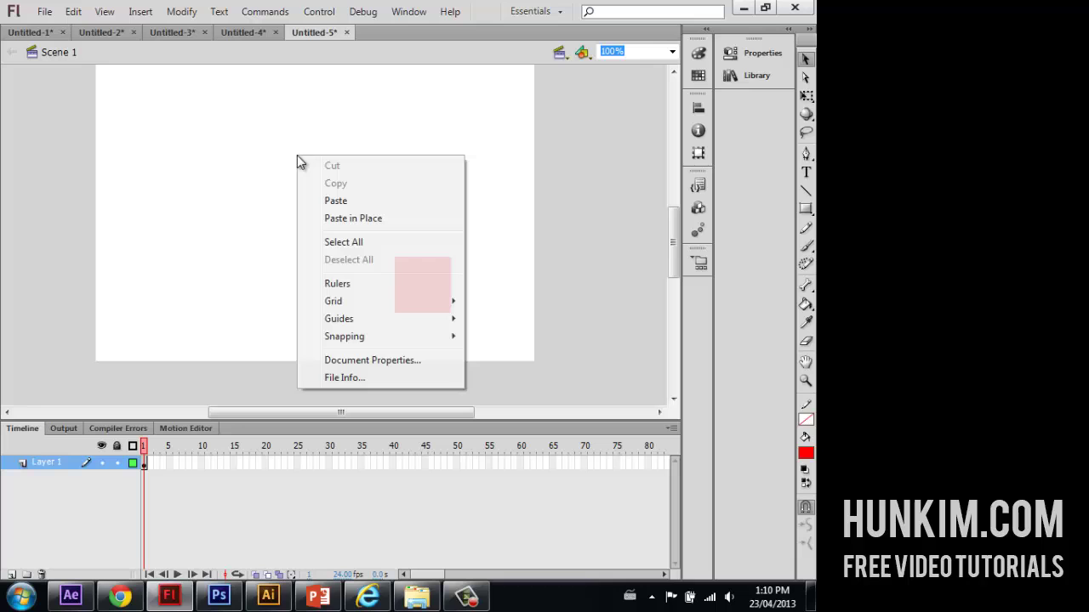
{"action": "left_click", "coordinate": [365, 366]}
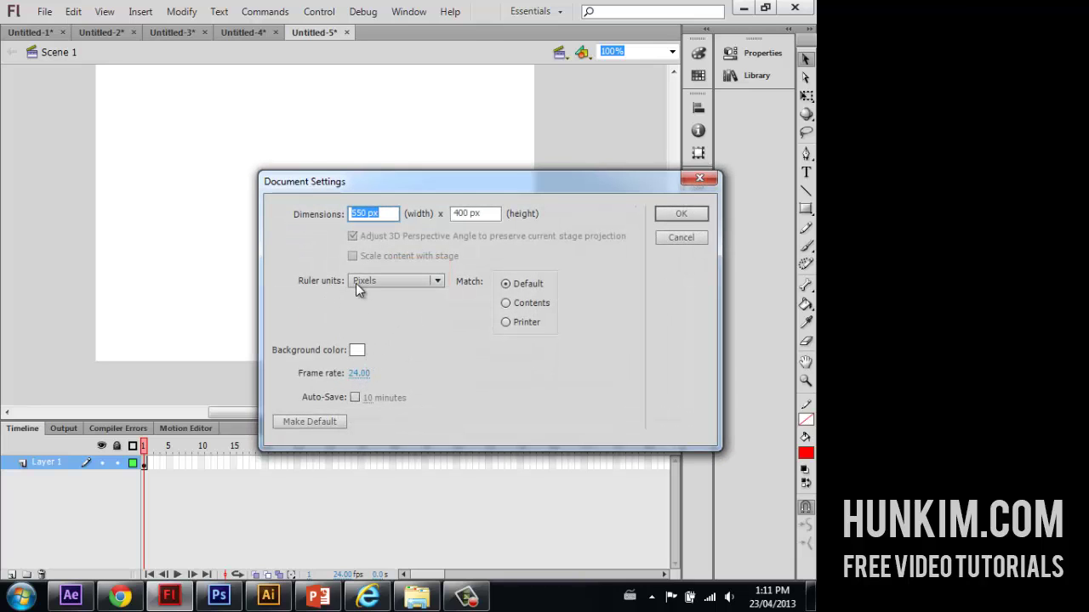
{"action": "left_click", "coordinate": [357, 350]}
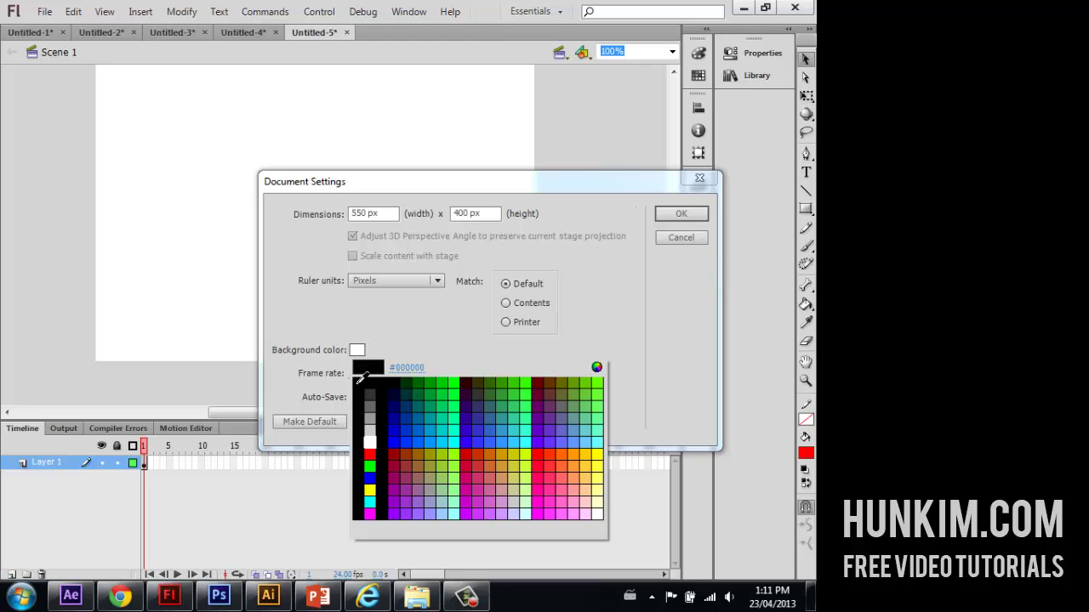
{"action": "left_click", "coordinate": [358, 380]}
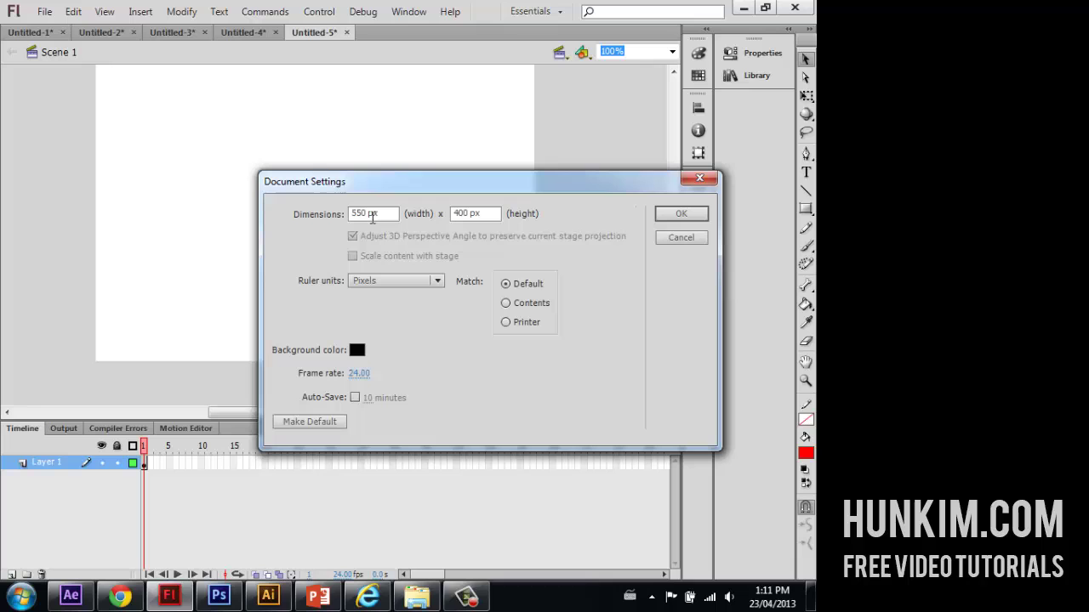
{"action": "left_click", "coordinate": [680, 213]}
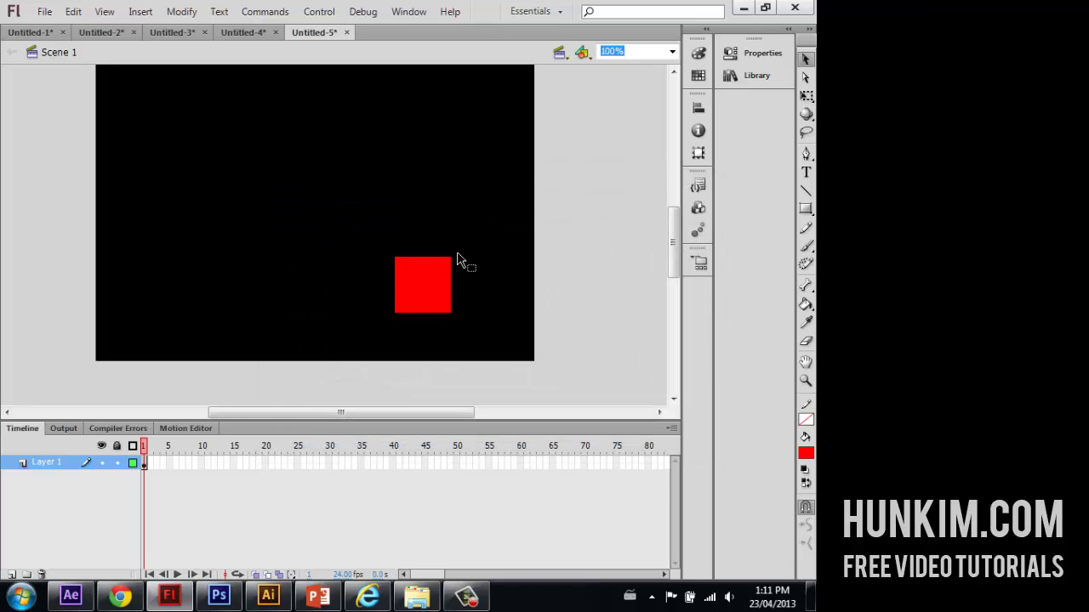
{"action": "left_click", "coordinate": [448, 292]}
- Convert the red square to a Movie Clip symbol named Symbol 1 with centre registration
{"action": "right_click", "coordinate": [407, 281]}
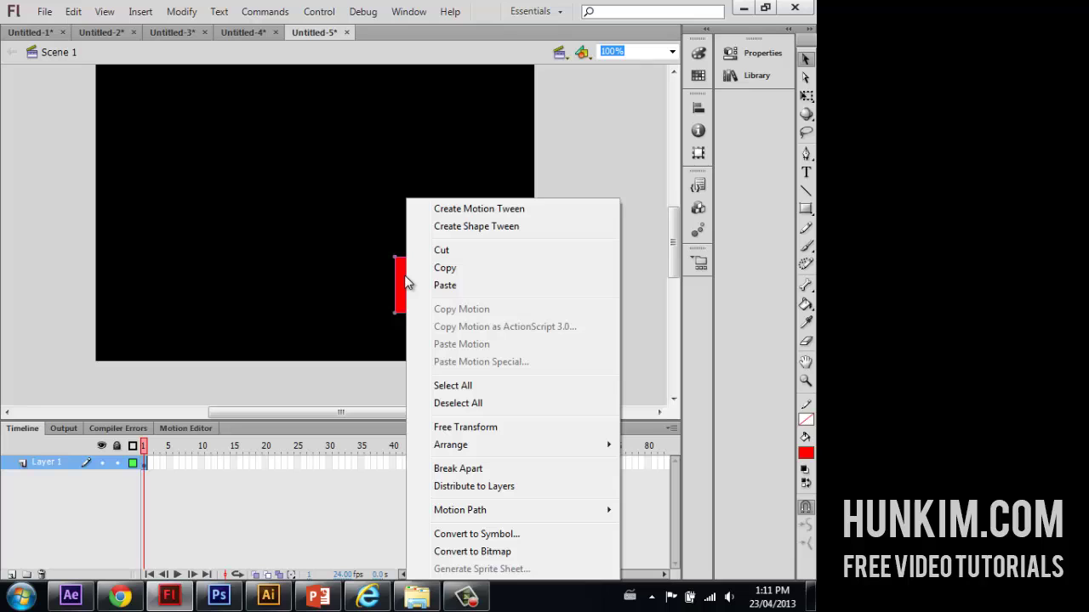
{"action": "left_click", "coordinate": [449, 534]}
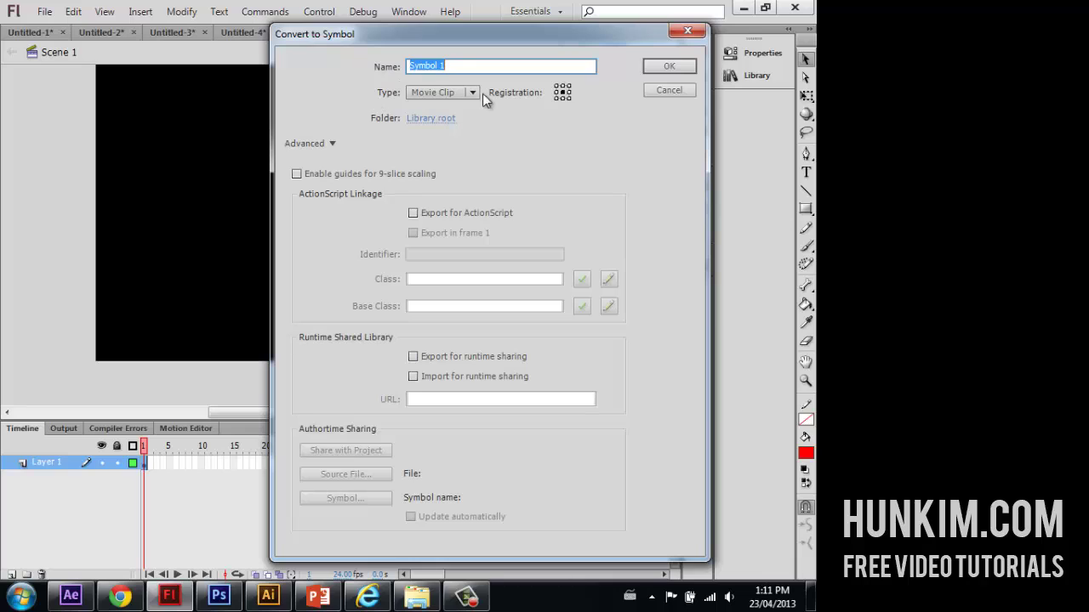
{"action": "left_click", "coordinate": [556, 87]}
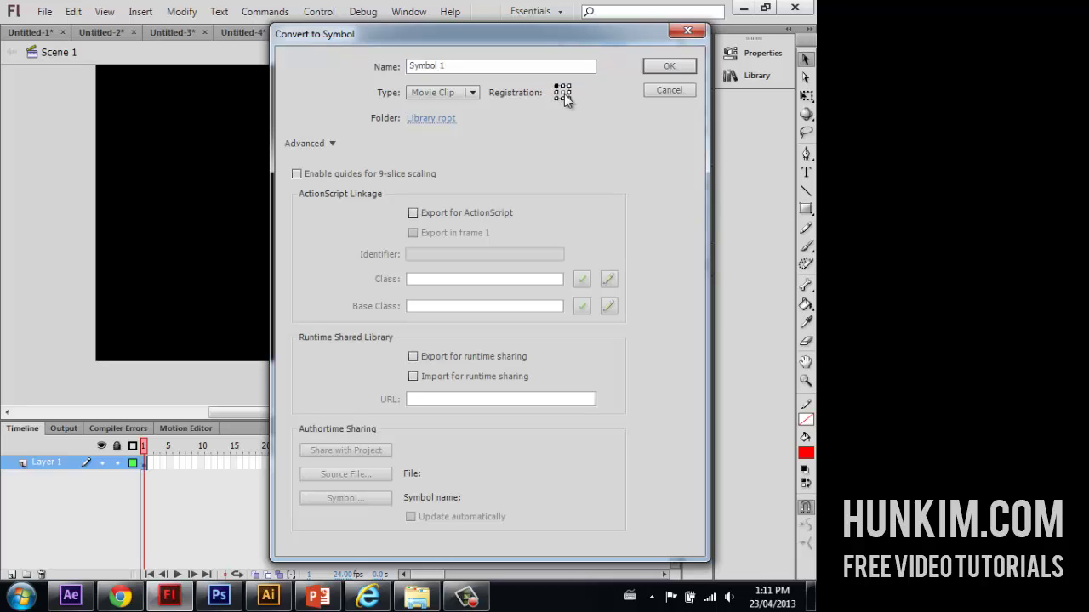
{"action": "left_click", "coordinate": [563, 92]}
{"action": "left_click", "coordinate": [668, 67]}
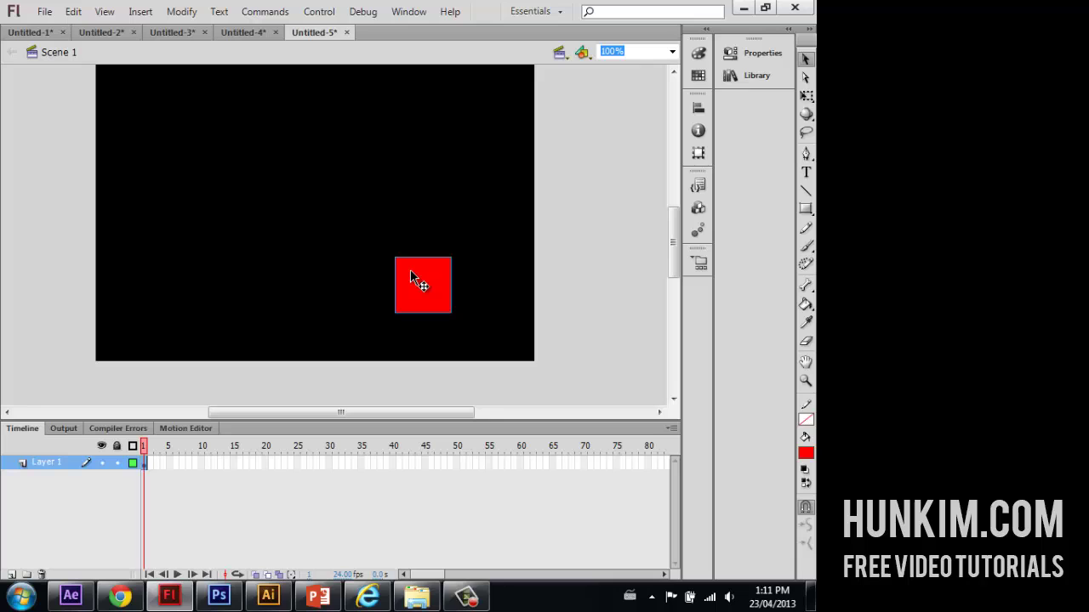
- Inside Symbol 1, create a classic tween from frame 1 to a keyframe at frame 30
{"action": "double_click", "coordinate": [417, 281]}
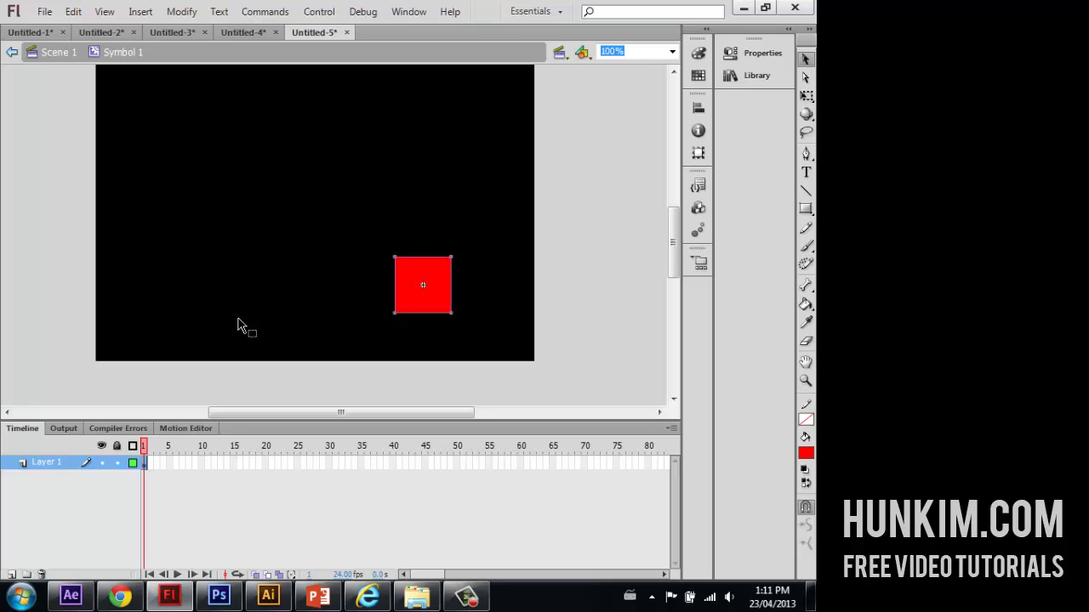
{"action": "right_click", "coordinate": [147, 468]}
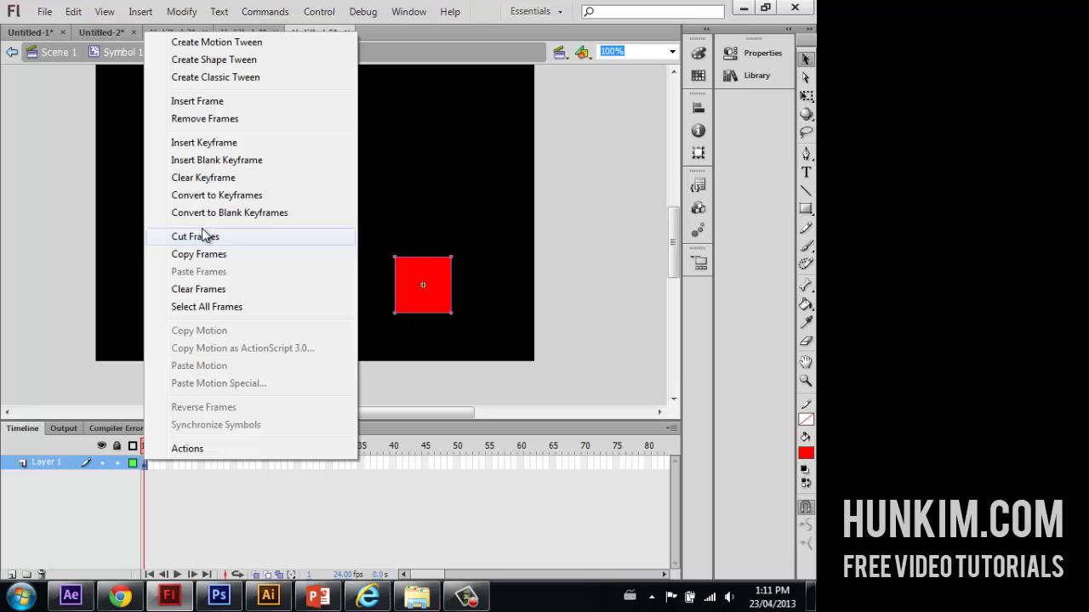
{"action": "left_click", "coordinate": [215, 77]}
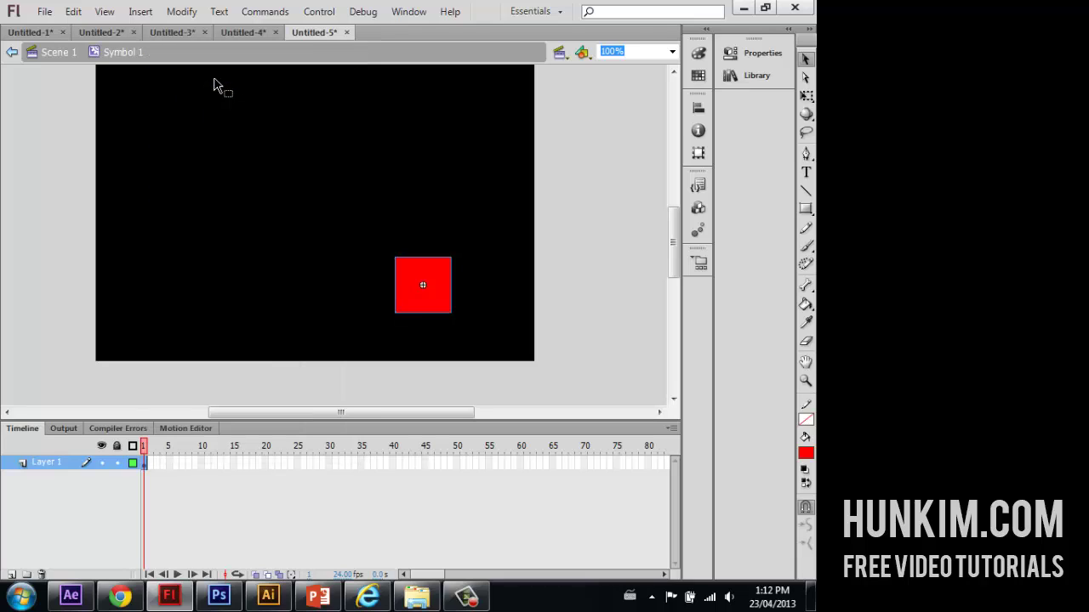
{"action": "right_click", "coordinate": [329, 463]}
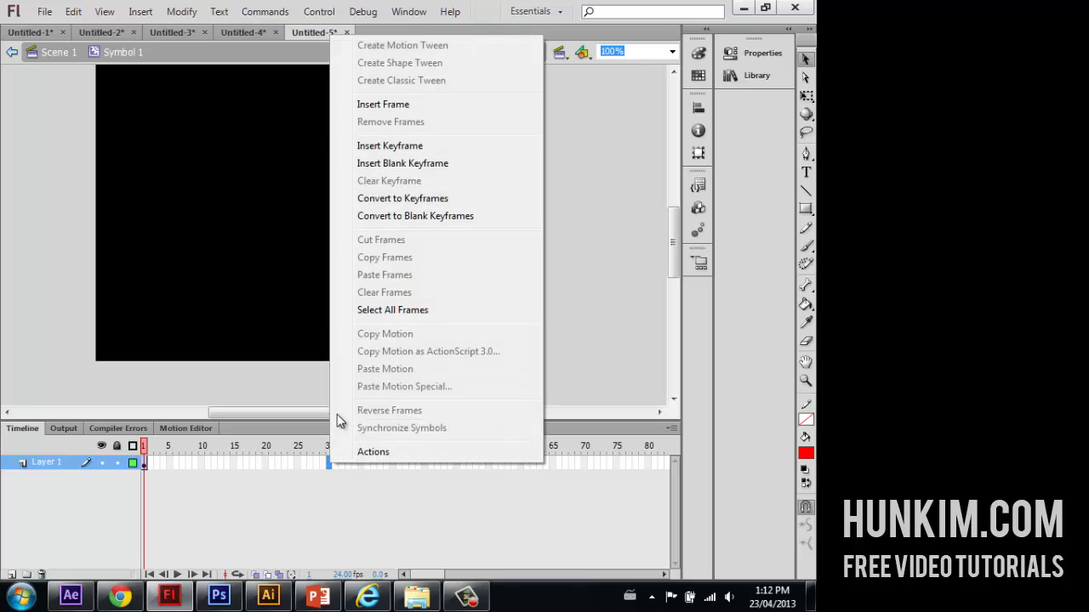
{"action": "left_click", "coordinate": [408, 146]}
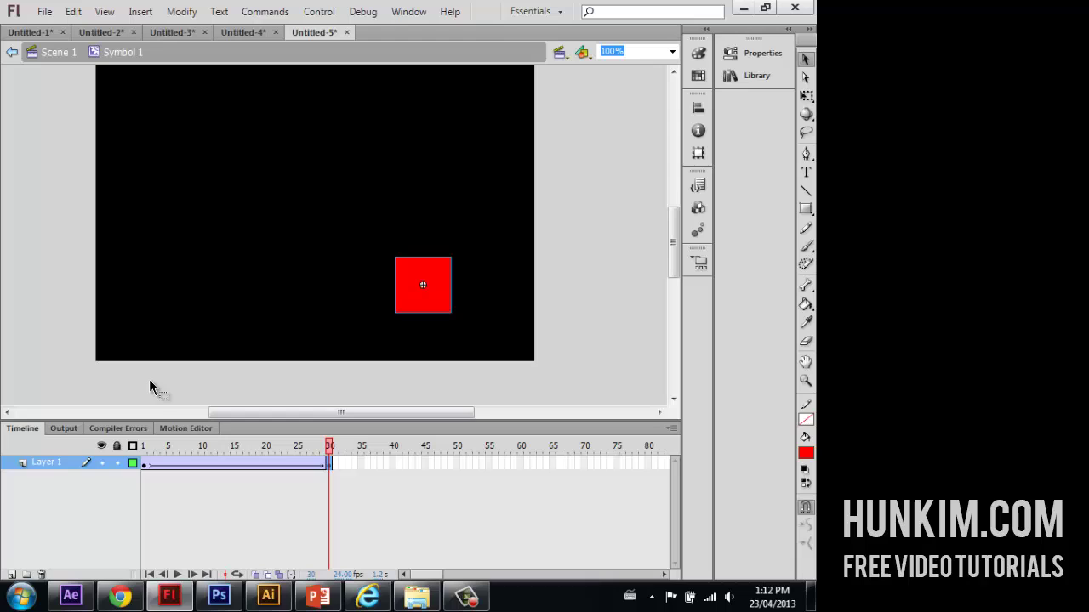
- Set the tween's rotation to clockwise and scrub frames 3–10 to check the spin
{"action": "left_click", "coordinate": [143, 467]}
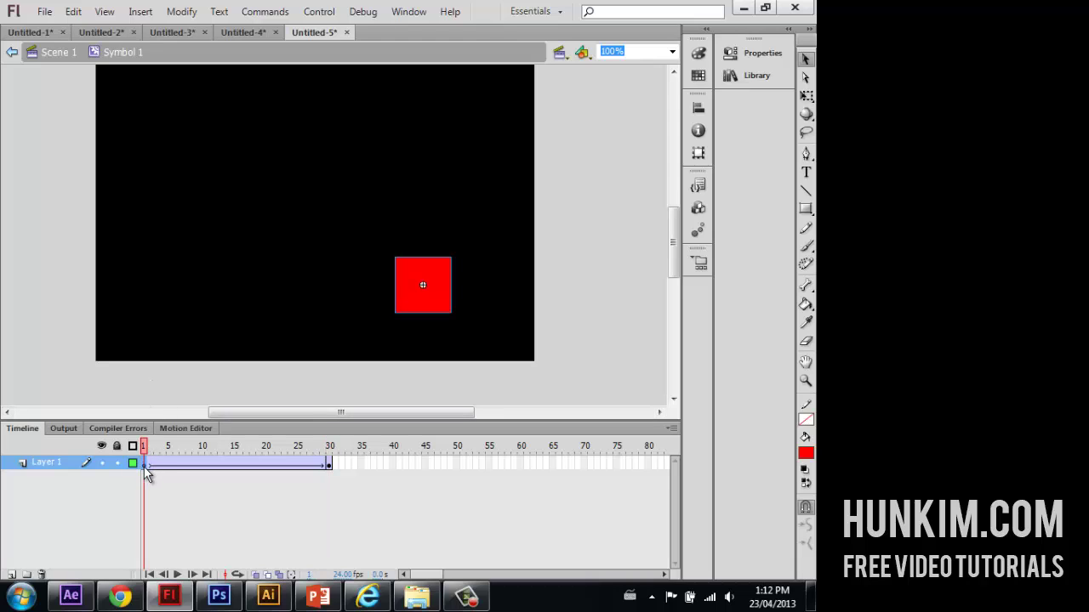
{"action": "left_click", "coordinate": [742, 55]}
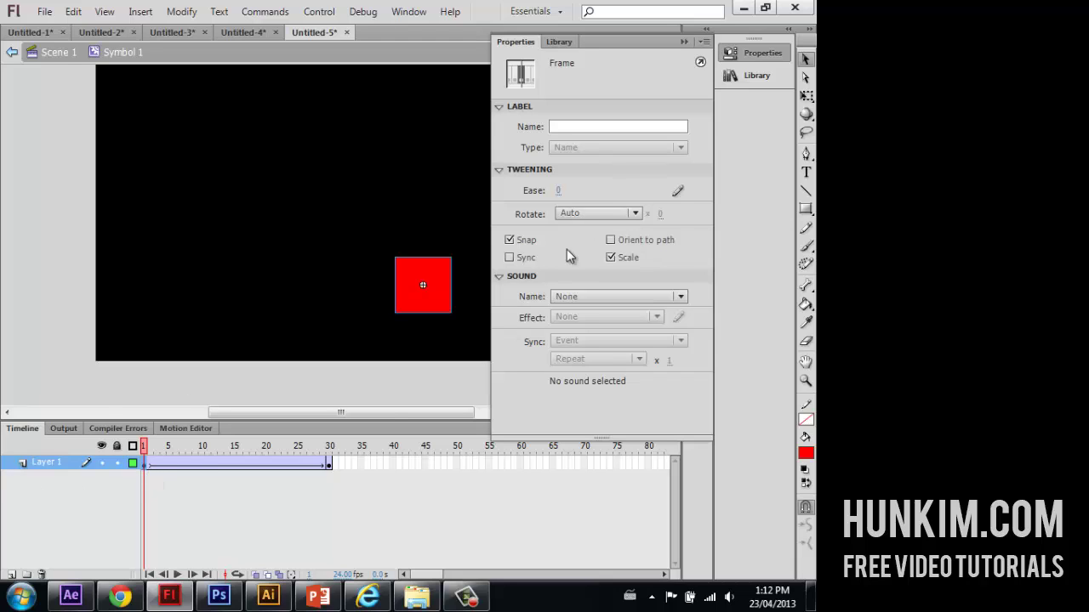
{"action": "left_click", "coordinate": [605, 218]}
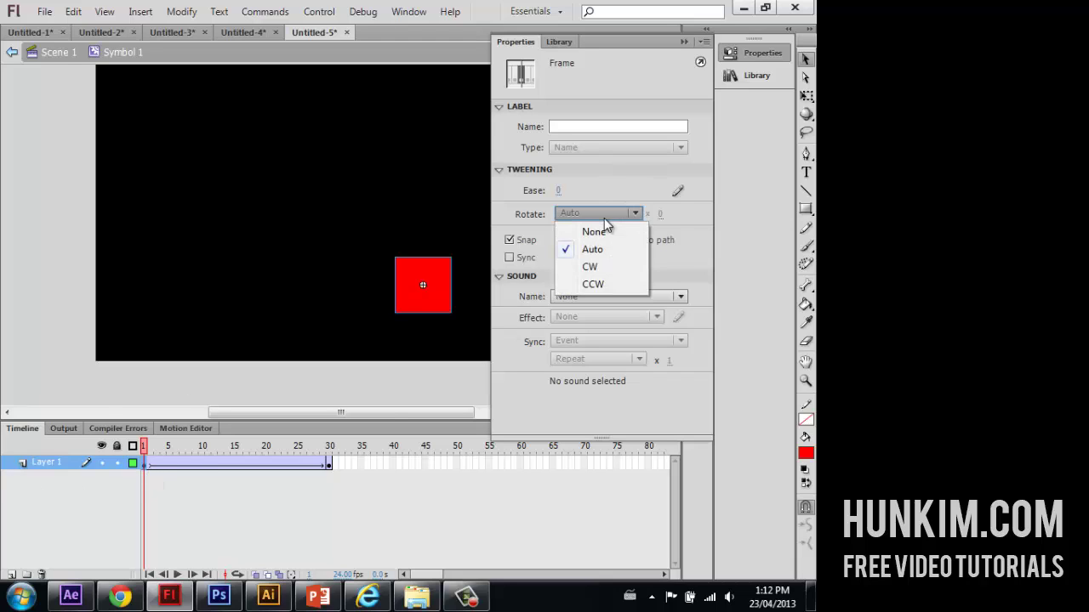
{"action": "left_click", "coordinate": [604, 271]}
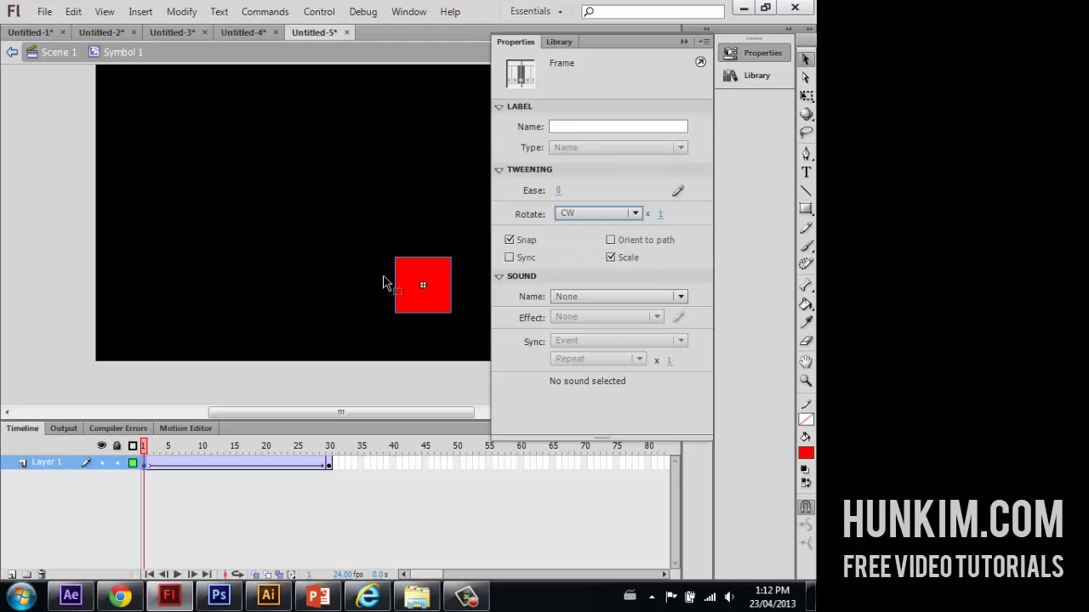
{"action": "left_click", "coordinate": [156, 447]}
{"action": "left_click_drag", "start_coordinate": [168, 451], "coordinate": [141, 445]}
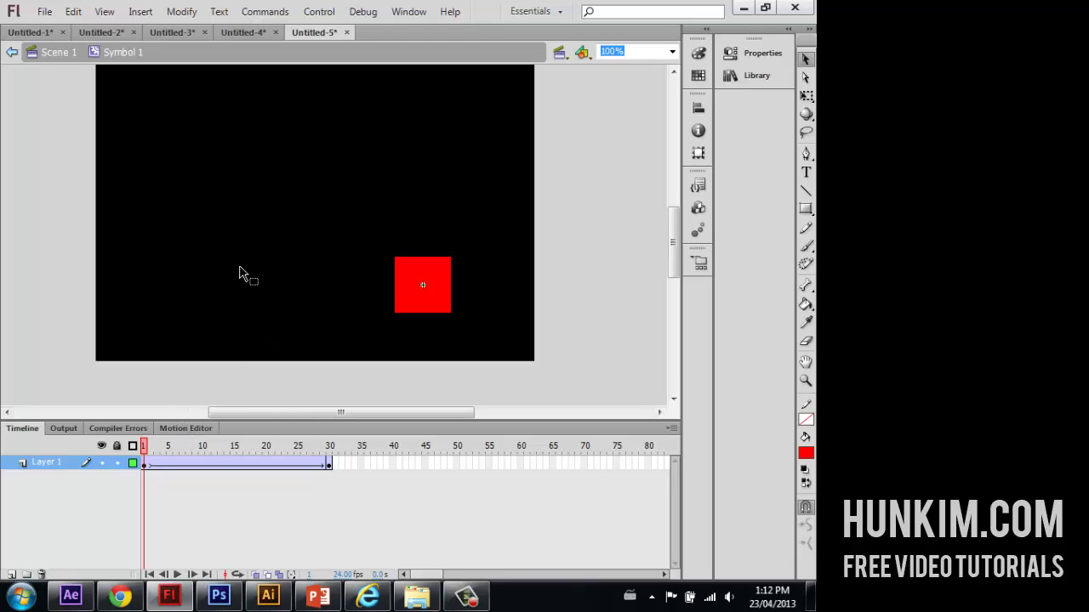
- Undo the tween and nudge the square up four times off the symbol's centre point
{"action": "key", "text": "Return"}
{"action": "key", "text": "ctrl+z"}
{"action": "key", "text": "ctrl+z"}
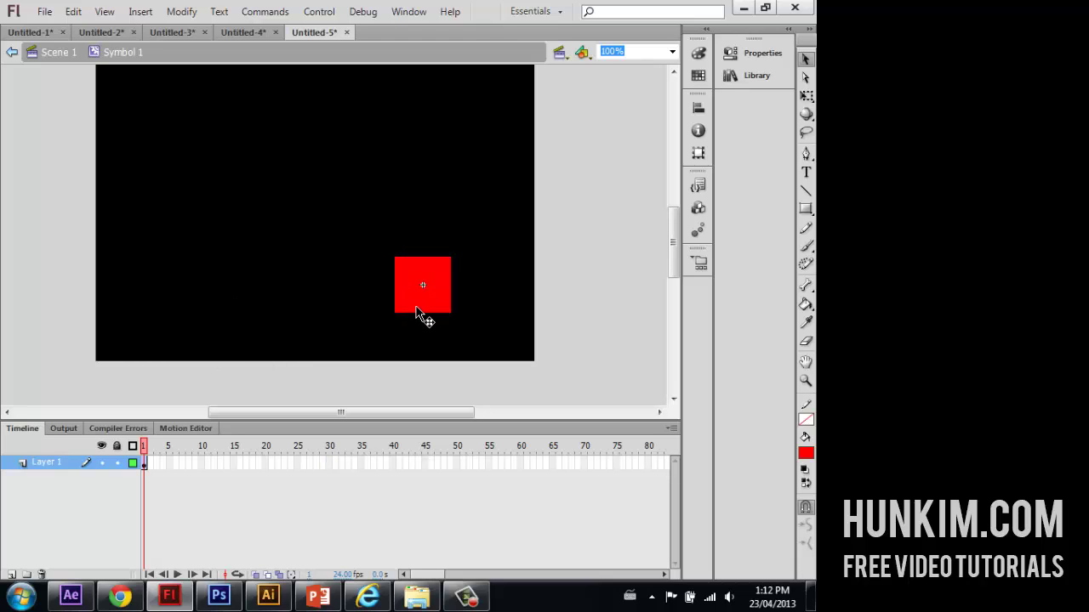
{"action": "left_click", "coordinate": [416, 306]}
{"action": "key", "text": "Up"}
{"action": "key", "text": "Up"}
{"action": "key", "text": "Up"}
{"action": "key", "text": "Up"}
{"action": "key", "text": "Up"}
{"action": "key", "text": "Up"}
{"action": "key", "text": "Up"}
{"action": "key", "text": "Up"}
{"action": "key", "text": "Up"}
{"action": "key", "text": "Up"}
{"action": "key", "text": "Up"}
{"action": "key", "text": "Up"}
{"action": "key", "text": "Up"}
{"action": "key", "text": "Up"}
{"action": "key", "text": "Up"}
{"action": "key", "text": "Up"}
{"action": "key", "text": "Up"}
{"action": "key", "text": "Up"}
{"action": "key", "text": "Up"}
{"action": "key", "text": "Up"}
{"action": "key", "text": "Up"}
{"action": "key", "text": "Up"}
{"action": "key", "text": "Up"}
{"action": "key", "text": "Up"}
{"action": "key", "text": "Up"}
{"action": "key", "text": "Up"}
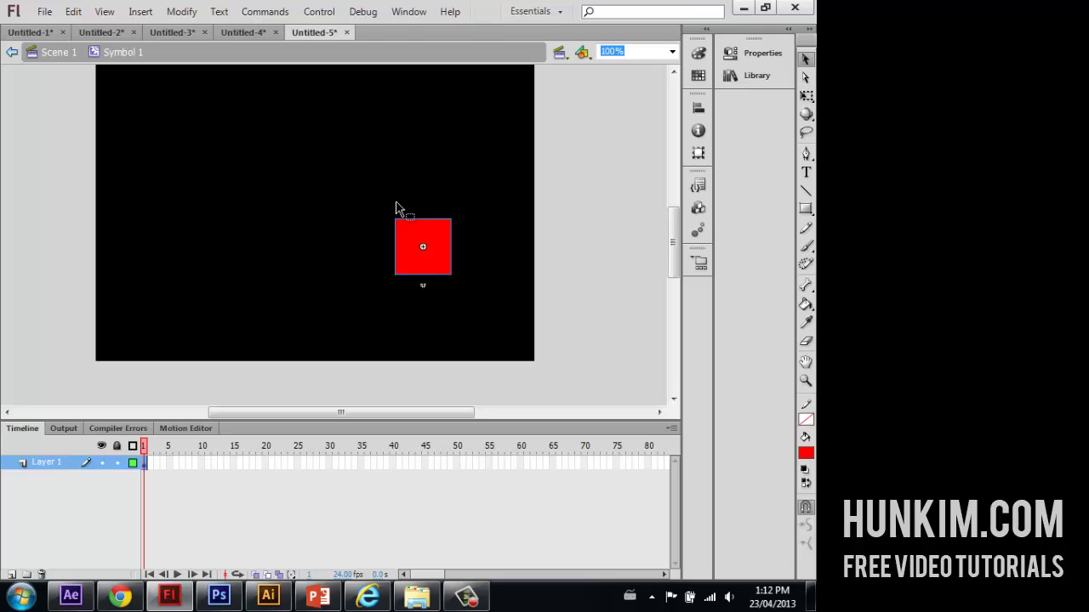
{"action": "key", "text": "Up"}
{"action": "key", "text": "Up"}
{"action": "key", "text": "Up"}
{"action": "key", "text": "Up"}
{"action": "key", "text": "Up"}
{"action": "key", "text": "Up"}
{"action": "key", "text": "Up"}
{"action": "key", "text": "Up"}
{"action": "key", "text": "Up"}
{"action": "key", "text": "Up"}
{"action": "key", "text": "Up"}
{"action": "key", "text": "Up"}
{"action": "key", "text": "Up"}
{"action": "key", "text": "Up"}
{"action": "key", "text": "Up"}
{"action": "key", "text": "Up"}
{"action": "key", "text": "Up"}
{"action": "key", "text": "Up"}
{"action": "key", "text": "Up"}
{"action": "key", "text": "Up"}
{"action": "key", "text": "Up"}
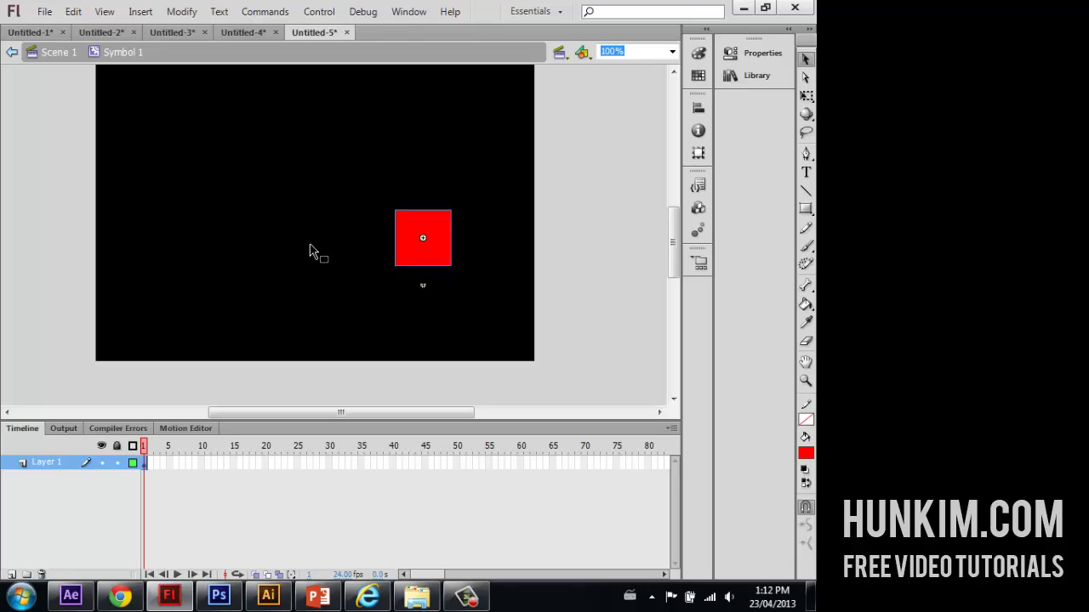
{"action": "key", "text": "Up"}
{"action": "key", "text": "Up"}
{"action": "key", "text": "Up"}
{"action": "key", "text": "Up"}
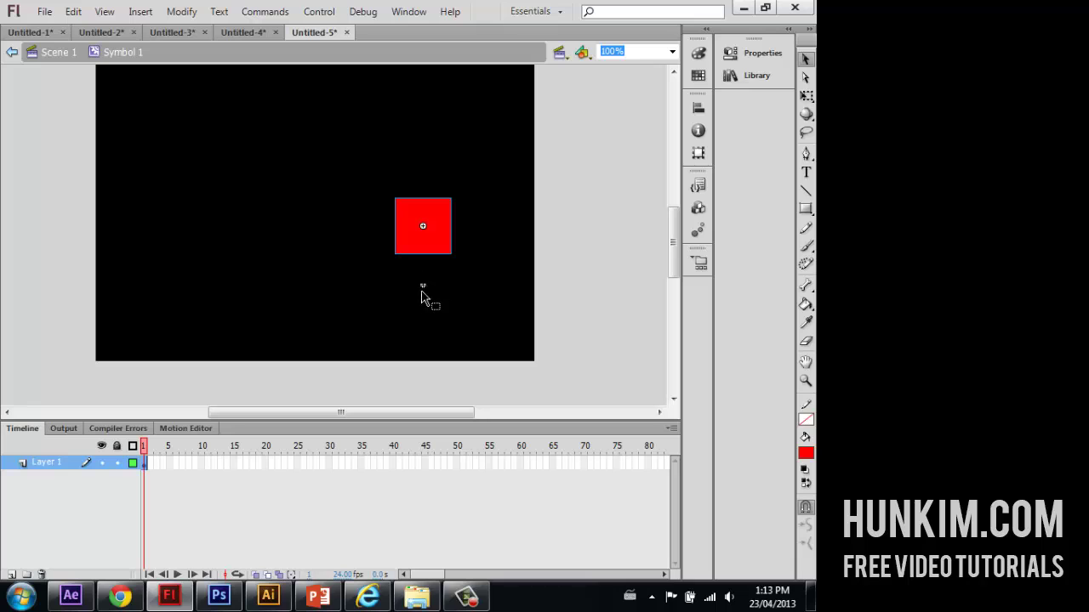
{"action": "key", "text": "Up"}
{"action": "key", "text": "Up"}
{"action": "key", "text": "Up"}
{"action": "key", "text": "Up"}
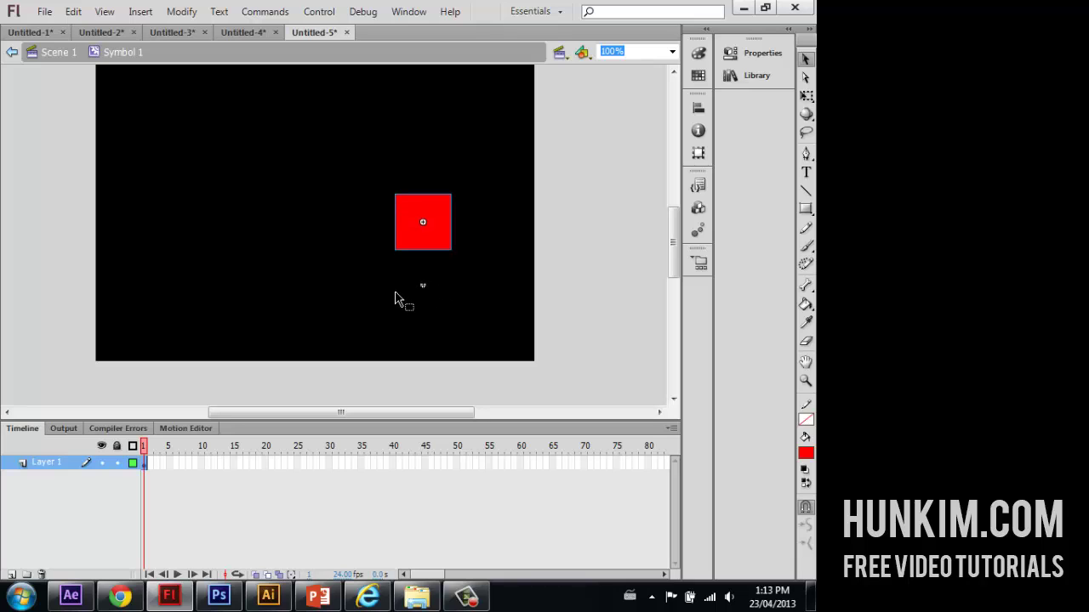
- Re-create the tween by inserting a keyframe at frame 30
{"action": "right_click", "coordinate": [146, 462]}
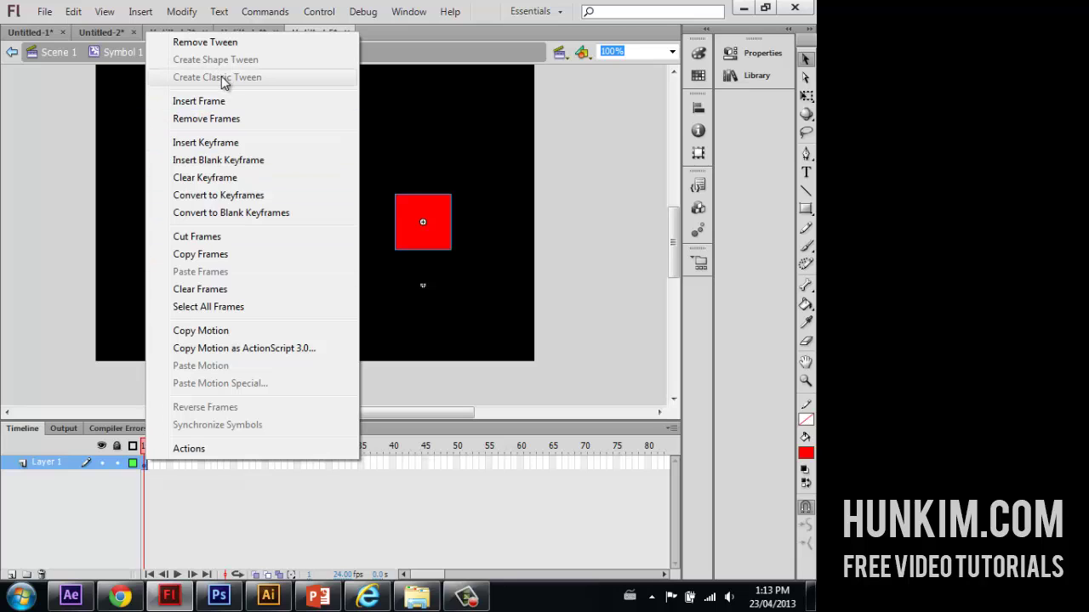
{"action": "left_click", "coordinate": [89, 375]}
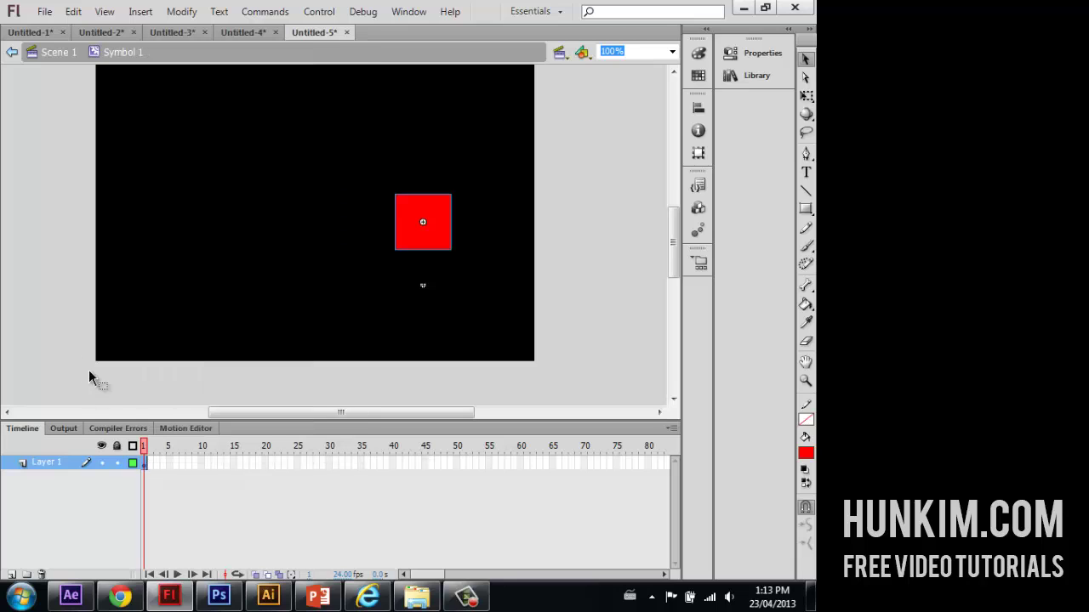
{"action": "right_click", "coordinate": [332, 462]}
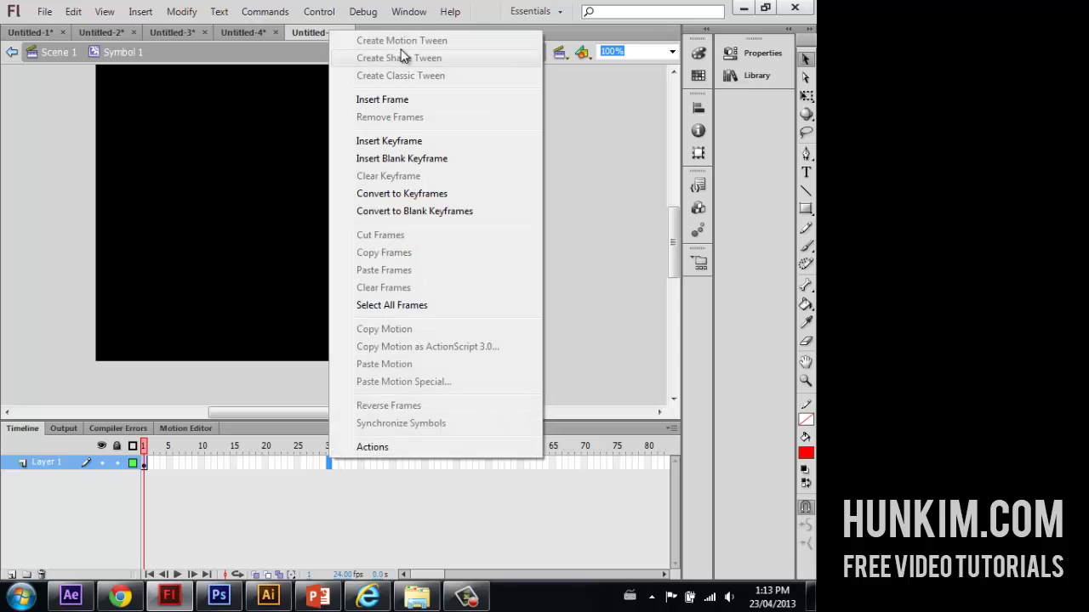
{"action": "left_click", "coordinate": [410, 144]}
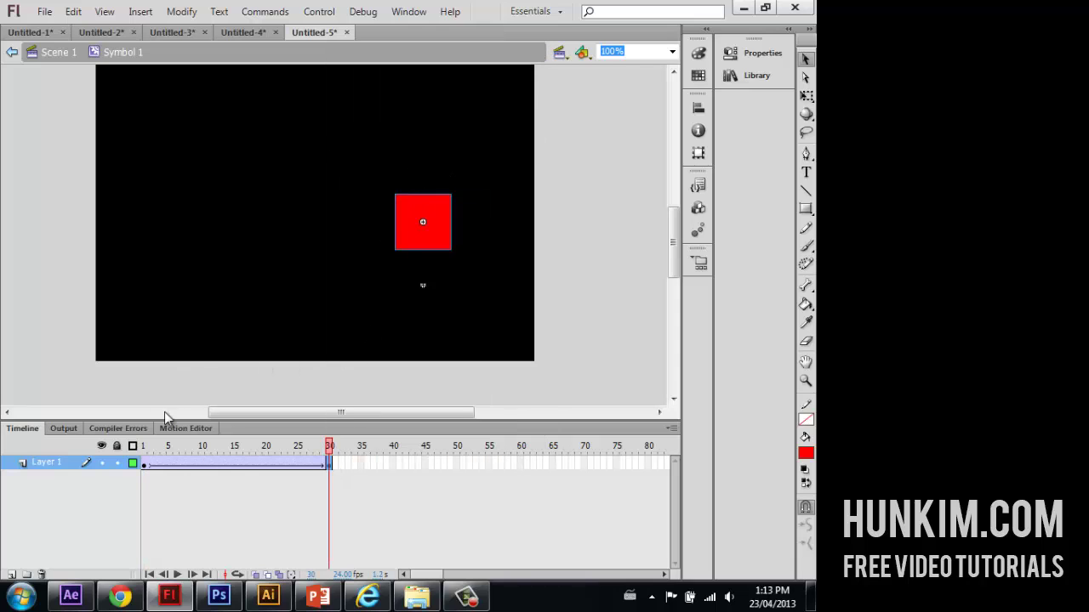
- Set the tween to rotate clockwise, scrub to frame 15, and return to frame 1
{"action": "left_click", "coordinate": [144, 464]}
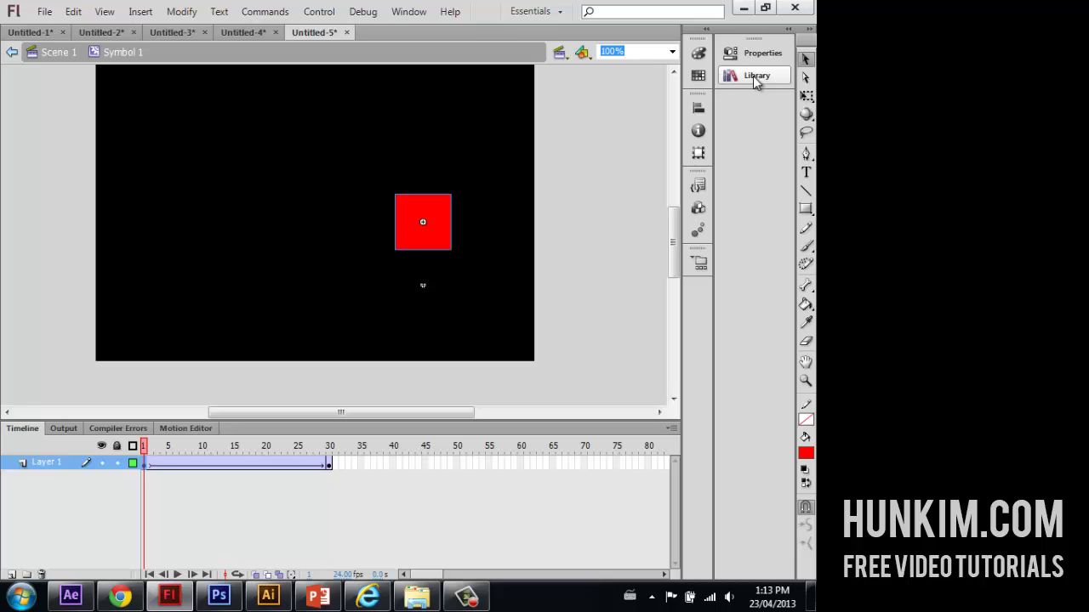
{"action": "left_click", "coordinate": [753, 53]}
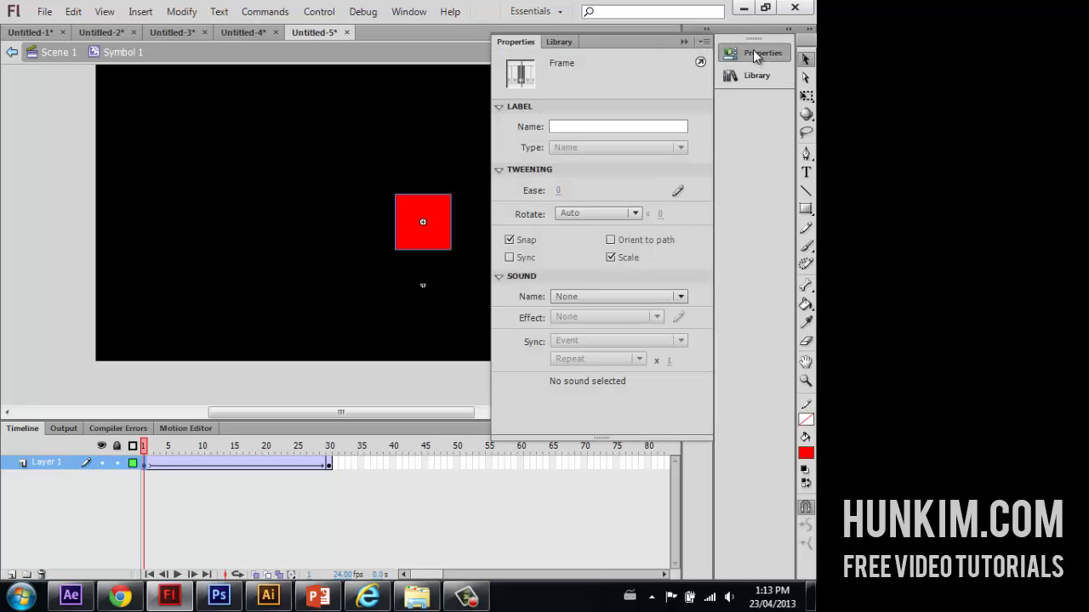
{"action": "left_click", "coordinate": [616, 214]}
{"action": "left_click", "coordinate": [601, 268]}
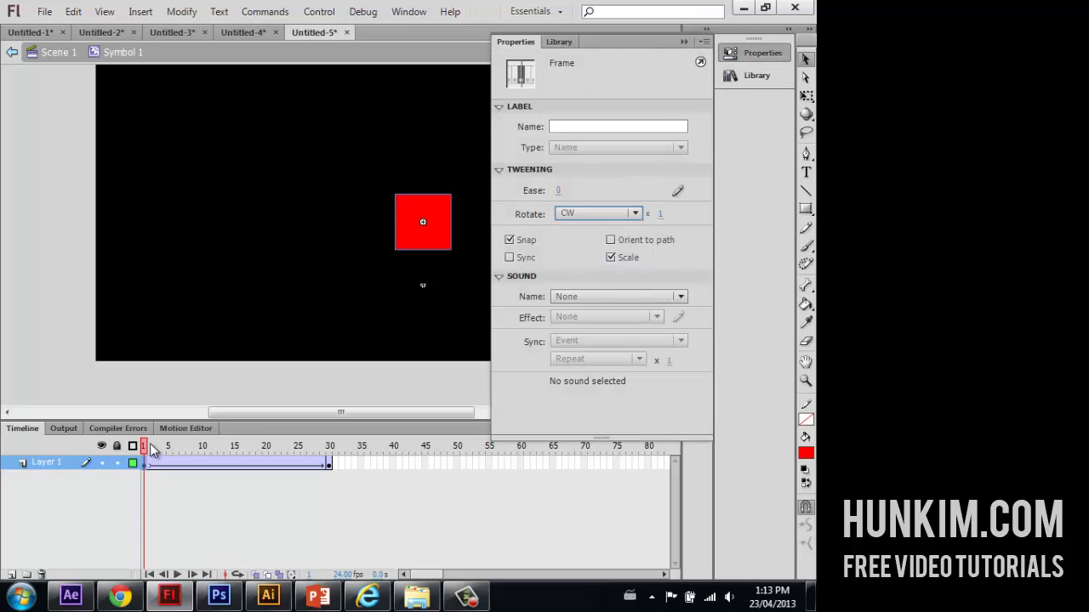
{"action": "left_click_drag", "start_coordinate": [148, 446], "coordinate": [322, 431]}
{"action": "key", "text": "shift+comma"}
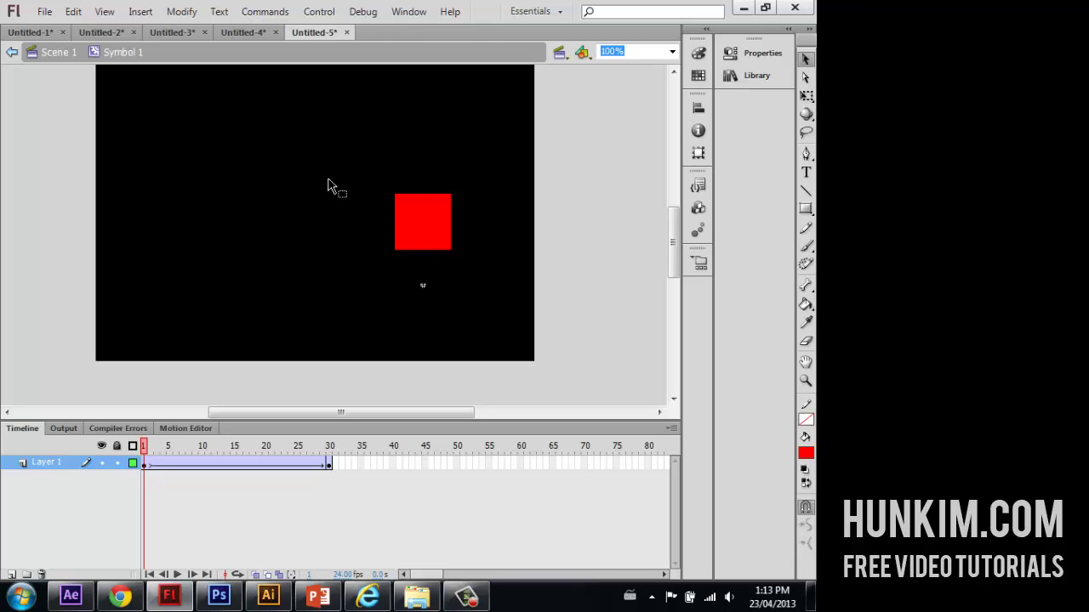
- Back in Scene 1, create a classic tween from frame 1 to a keyframe at frame 60
{"action": "left_click", "coordinate": [61, 56]}
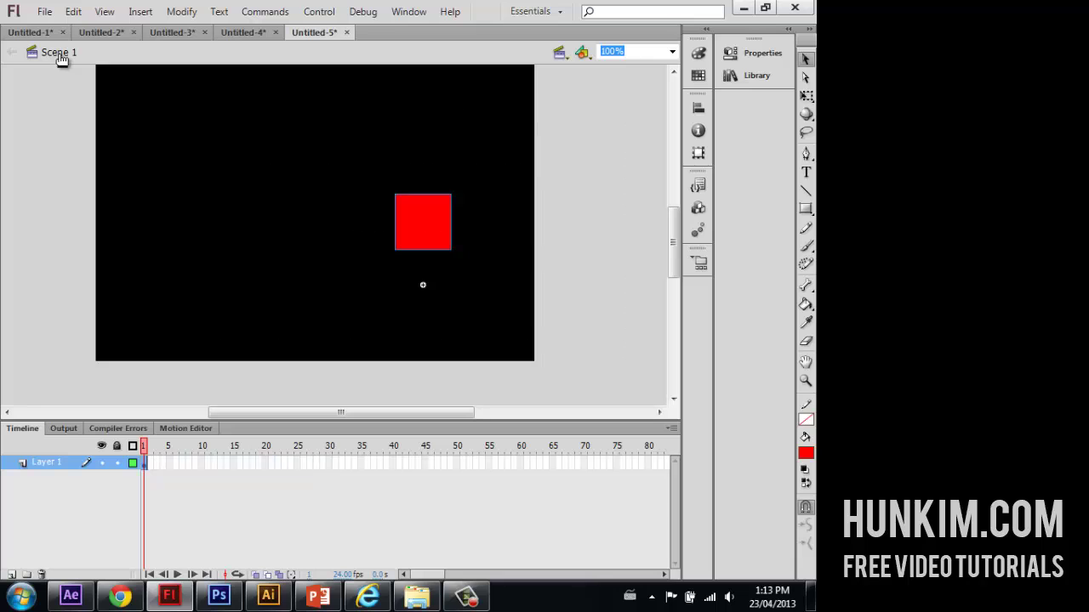
{"action": "right_click", "coordinate": [146, 466]}
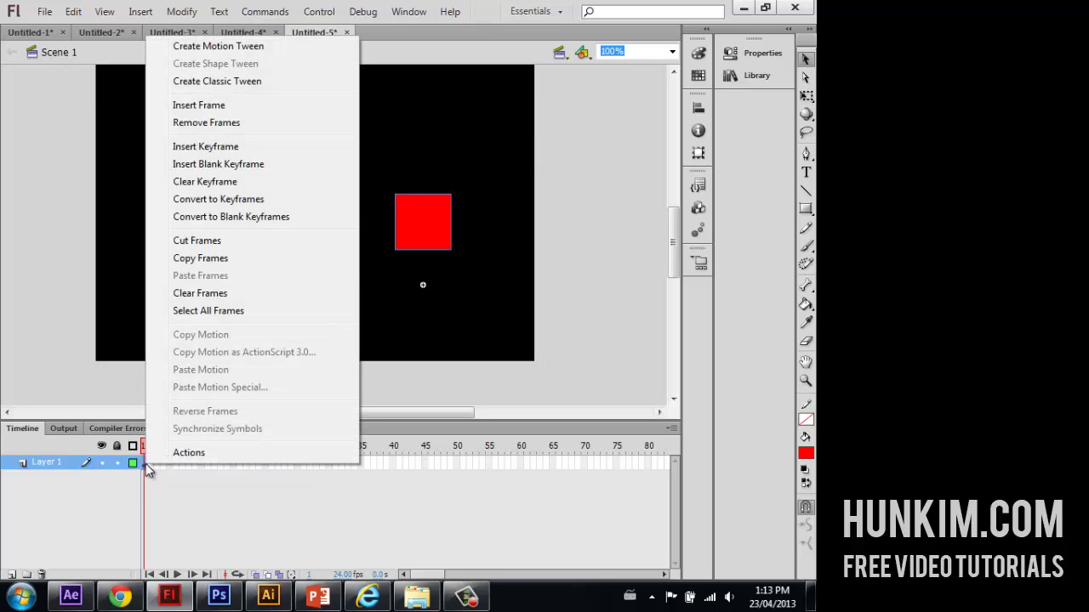
{"action": "left_click", "coordinate": [223, 88]}
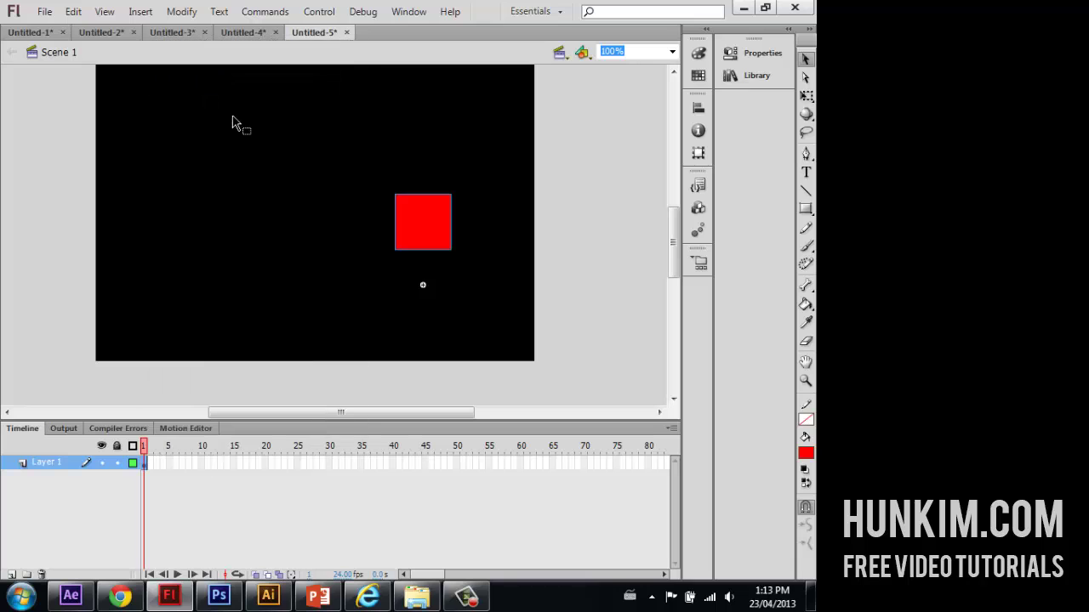
{"action": "right_click", "coordinate": [522, 464]}
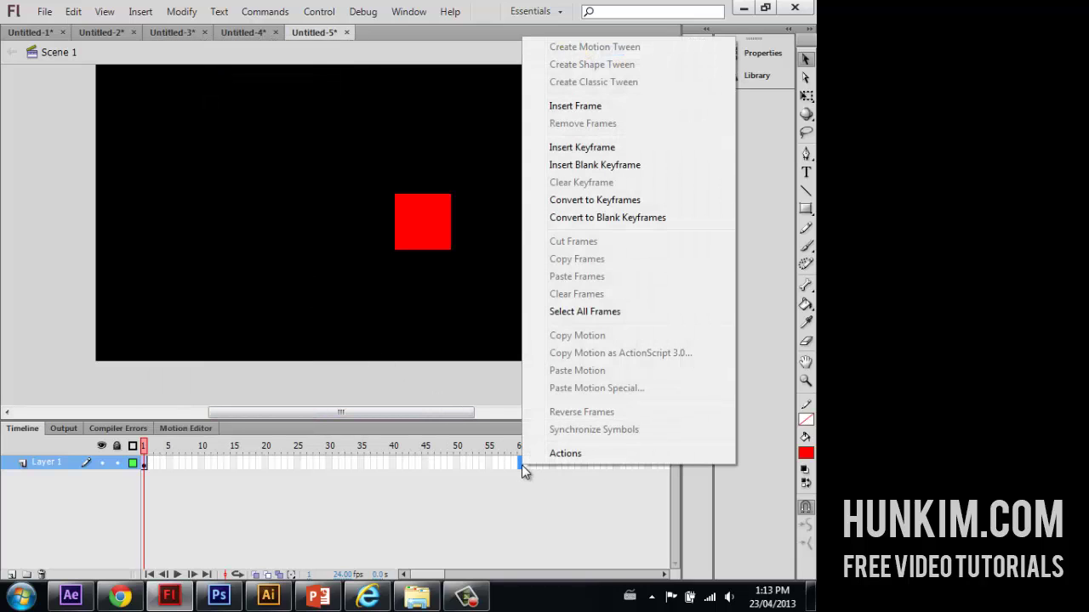
{"action": "left_click", "coordinate": [561, 153]}
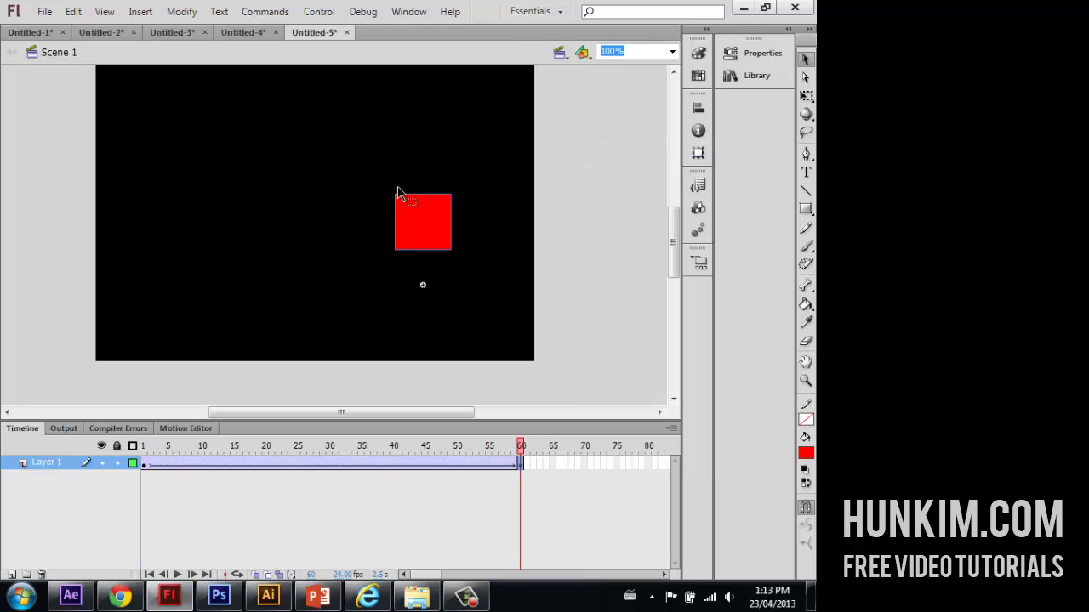
- Set the Scene 1 tween to rotate clockwise once and scrub through it to preview the orbit
{"action": "left_click", "coordinate": [145, 464]}
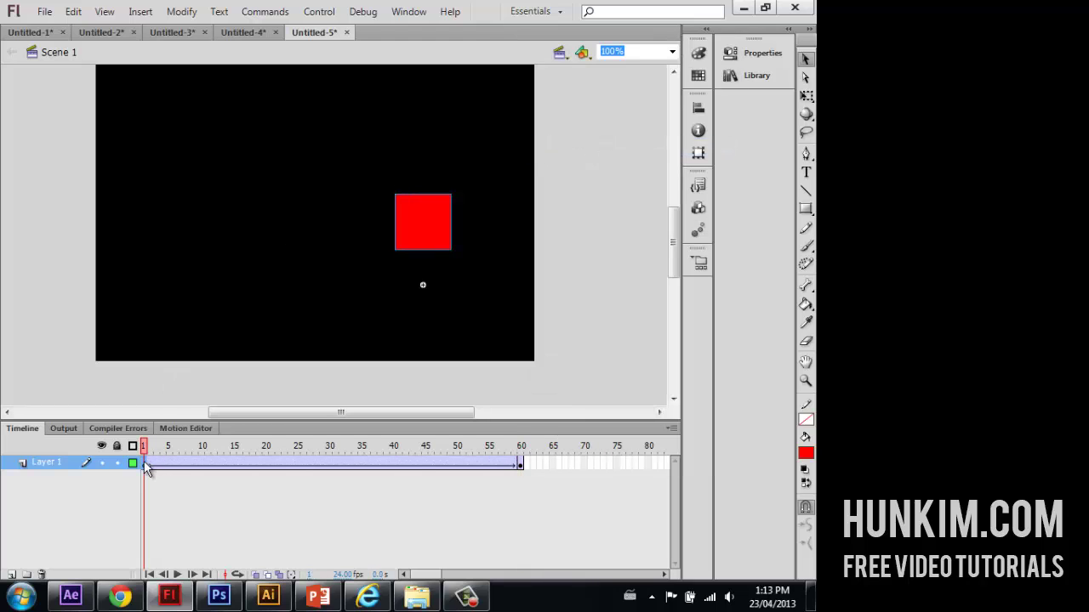
{"action": "left_click", "coordinate": [753, 53]}
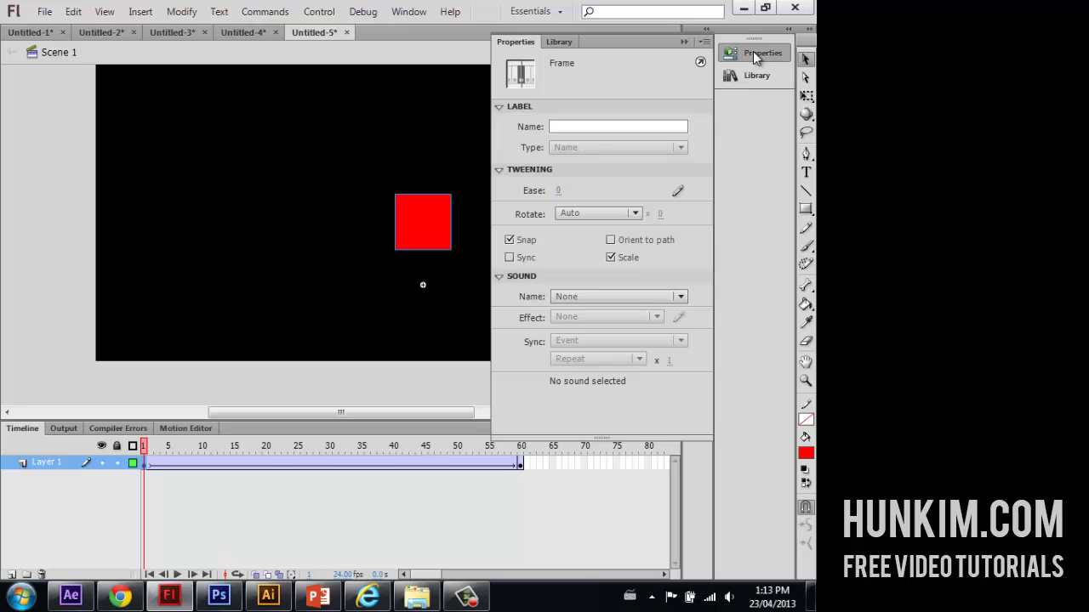
{"action": "left_click", "coordinate": [596, 213]}
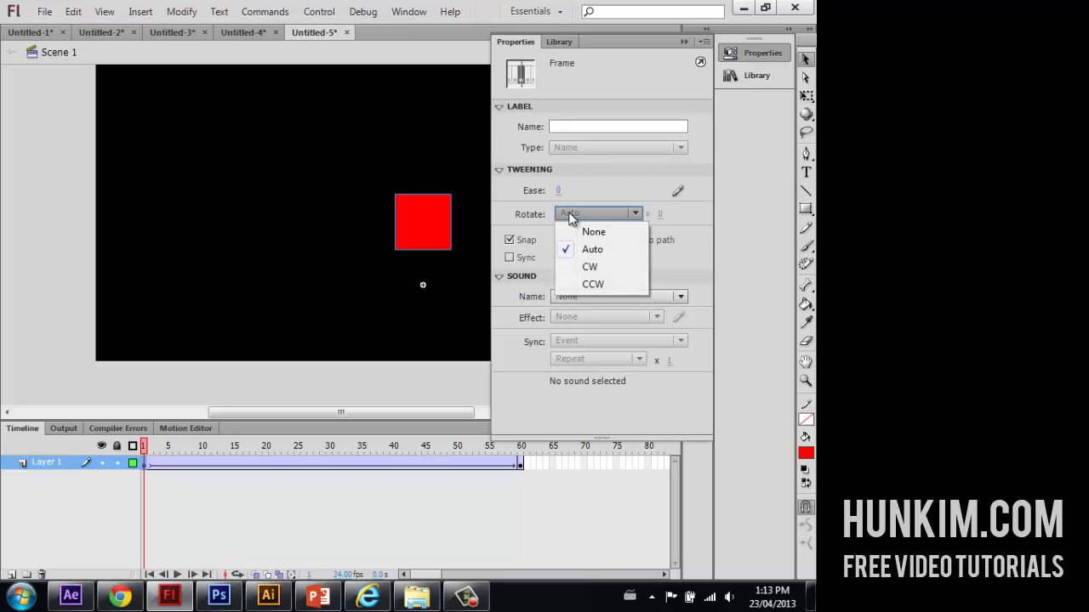
{"action": "left_click", "coordinate": [589, 267]}
{"action": "left_click_drag", "start_coordinate": [166, 449], "coordinate": [344, 448]}
{"action": "left_click_drag", "start_coordinate": [258, 448], "coordinate": [484, 456]}
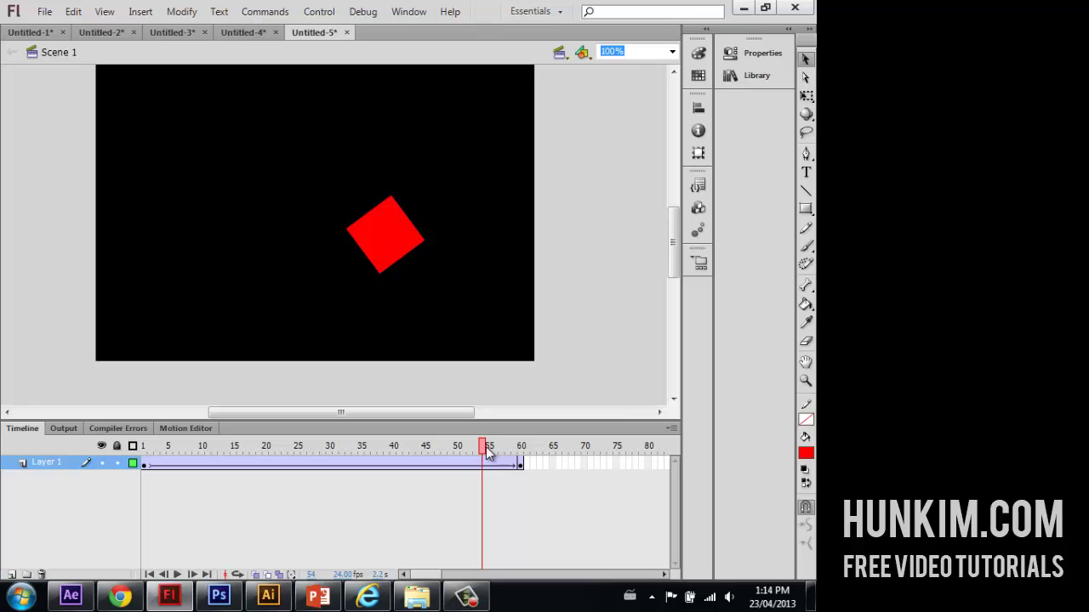
- Test the movie with Ctrl+Enter to open the Untitled-5.swf preview
{"action": "key", "text": "ctrl+Return"}
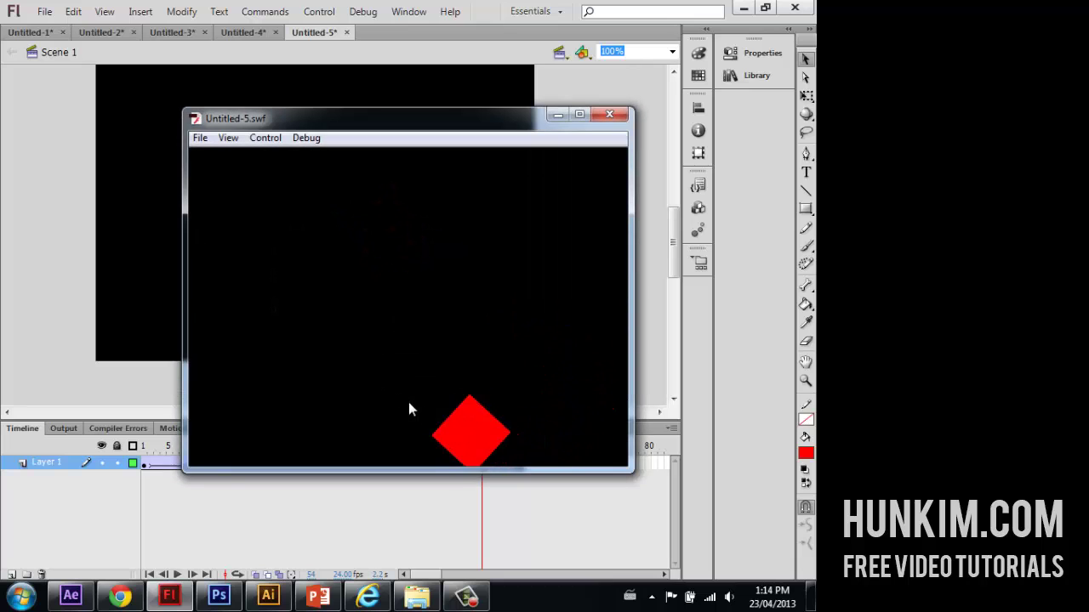